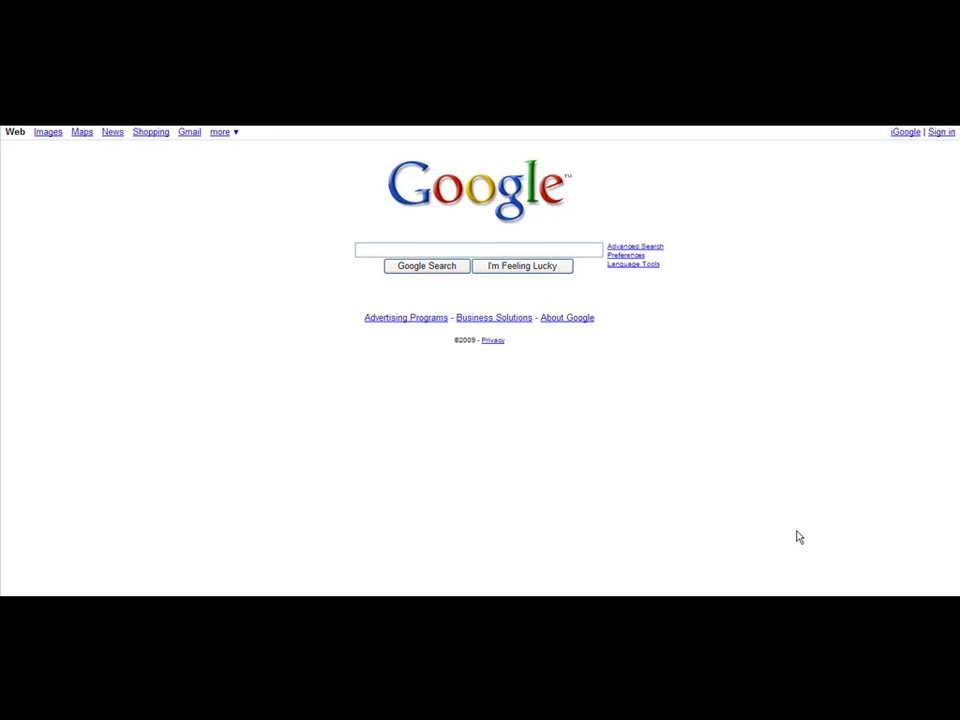
- Search Google for free-press-release.com
{"action": "left_click", "coordinate": [508, 249]}
{"action": "type", "text": "free-press-release.com"}
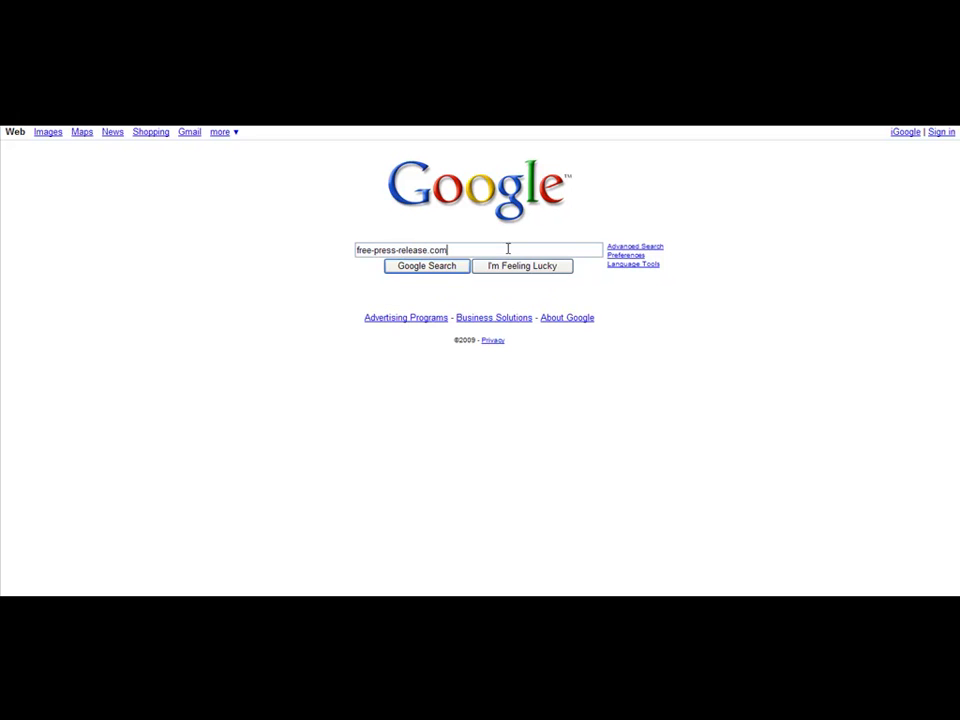
{"action": "key", "text": "Return"}
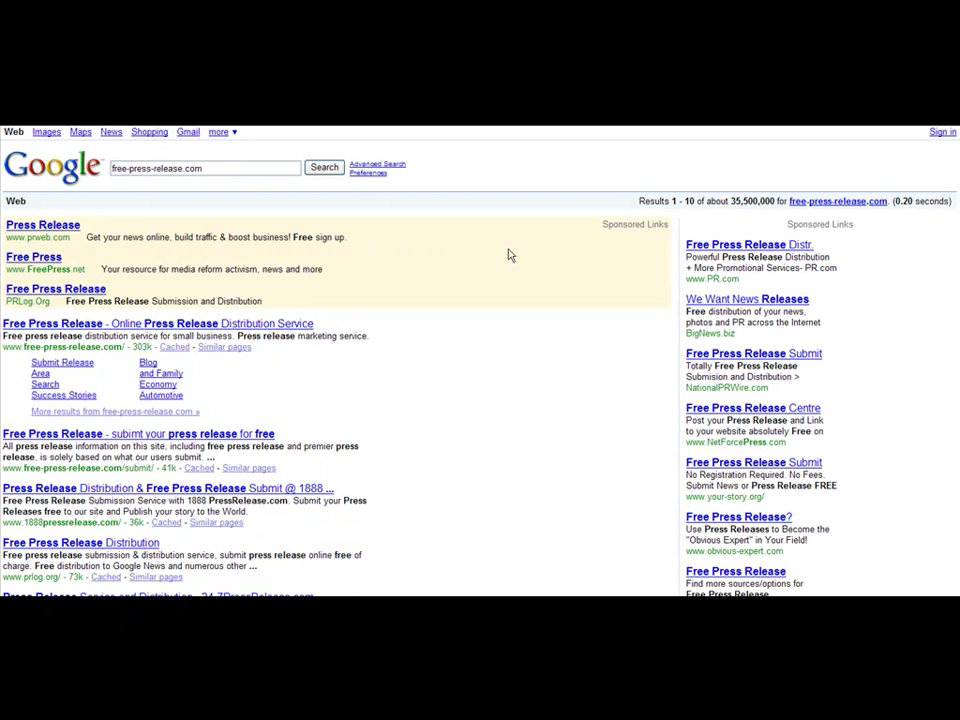
- Open the Free Press Release site from the first search result
{"action": "left_click", "coordinate": [140, 325]}
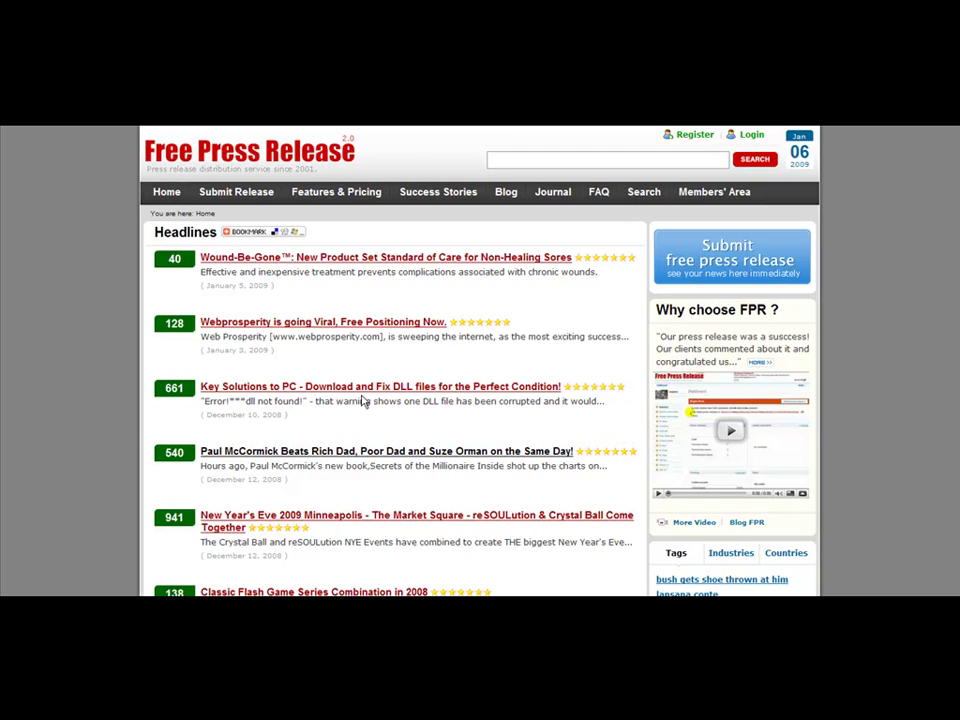
- Open the fourth headline, the press release about the new millionaire book
{"action": "left_click", "coordinate": [363, 401]}
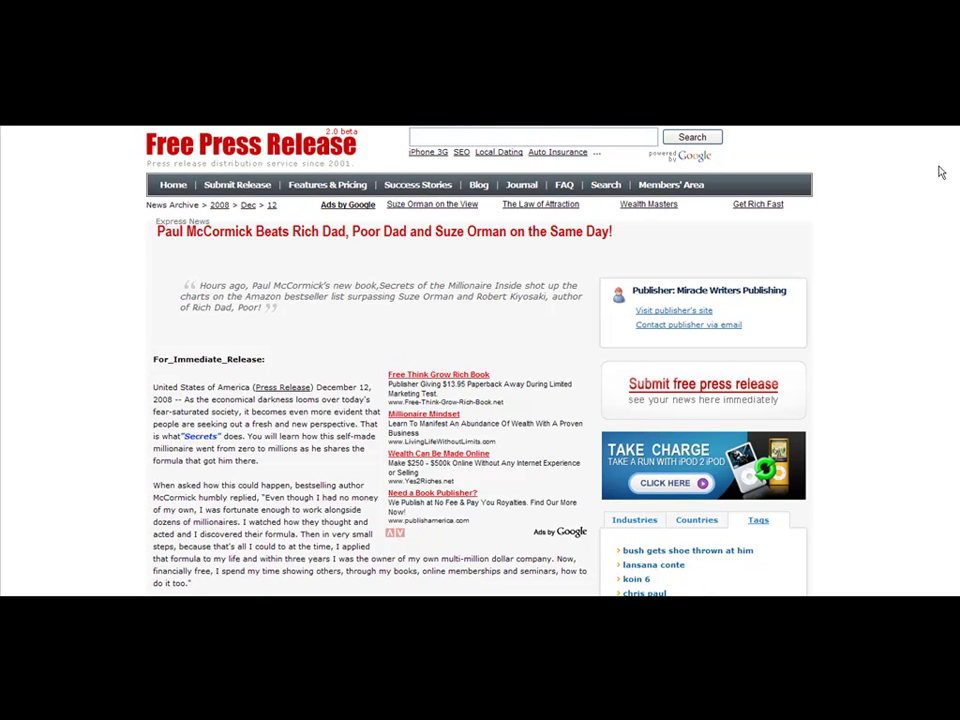
{"action": "scroll", "coordinate": [958, 172], "scroll_direction": "down", "scroll_amount": 1}
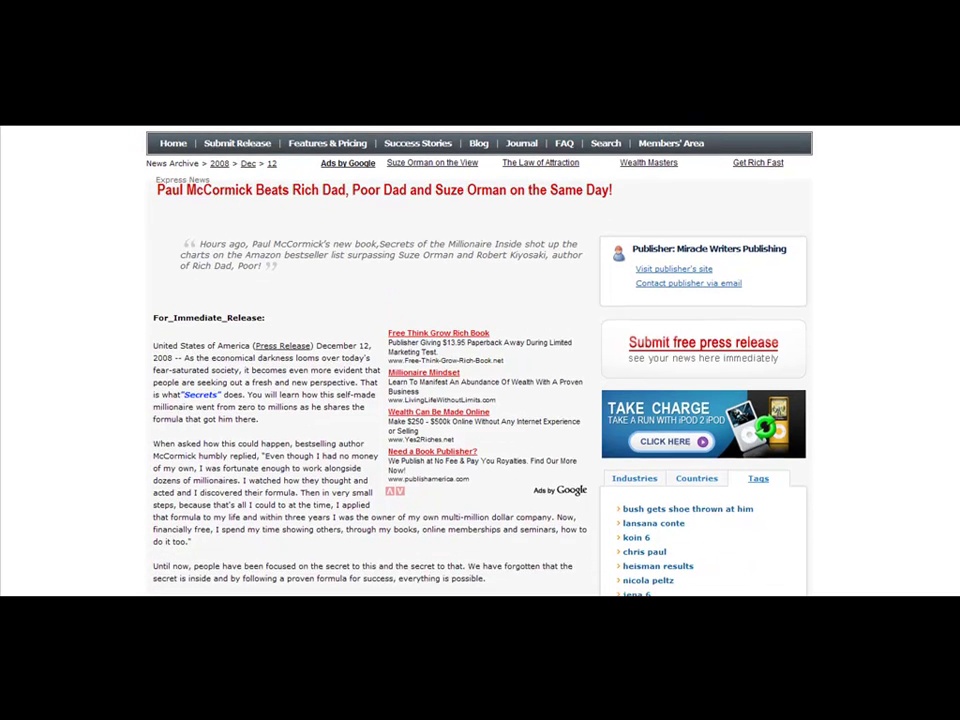
{"action": "scroll", "coordinate": [958, 172], "scroll_direction": "up", "scroll_amount": 1}
{"action": "scroll", "coordinate": [956, 180], "scroll_direction": "down", "scroll_amount": 1}
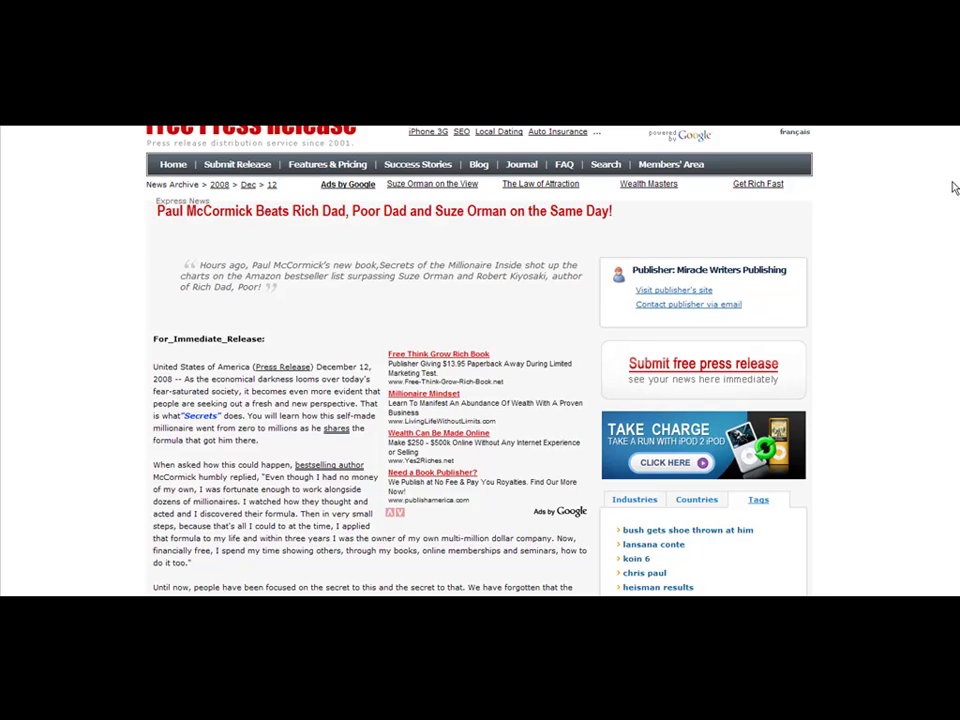
{"action": "scroll", "coordinate": [950, 205], "scroll_direction": "down", "scroll_amount": 3}
{"action": "scroll", "coordinate": [949, 202], "scroll_direction": "up", "scroll_amount": 1}
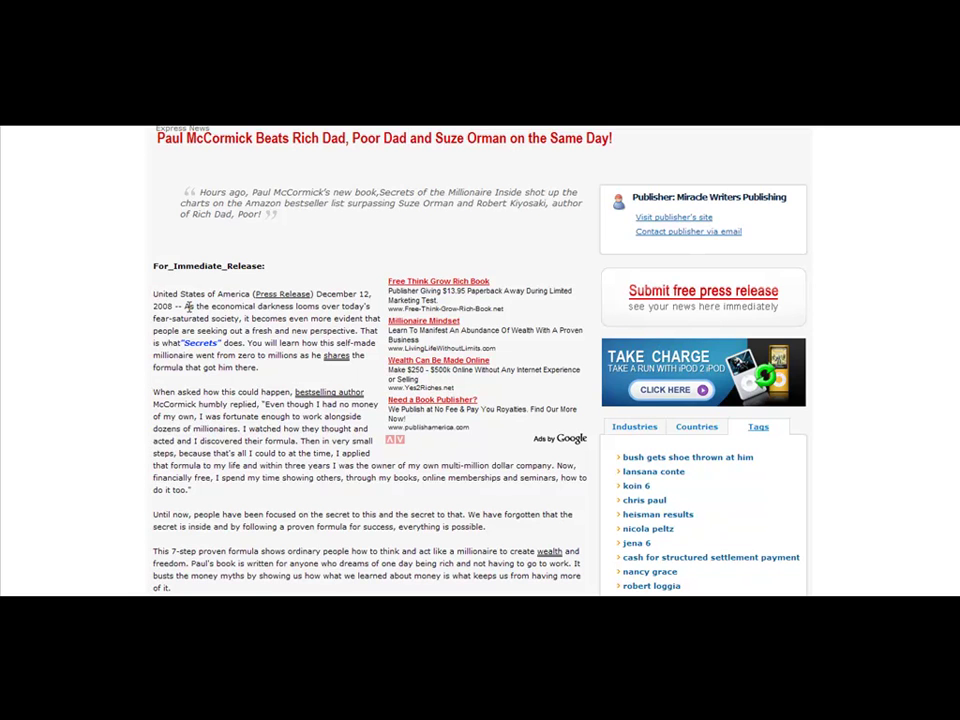
{"action": "left_click_drag", "start_coordinate": [184, 306], "coordinate": [289, 506]}
{"action": "left_click", "coordinate": [308, 450]}
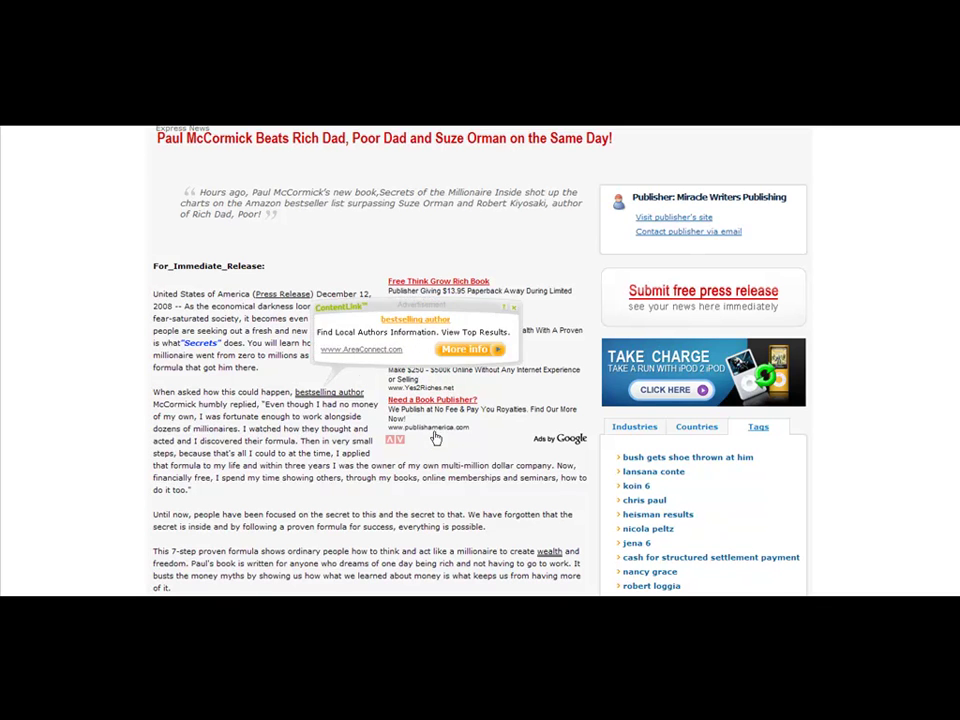
{"action": "scroll", "coordinate": [955, 221], "scroll_direction": "down", "scroll_amount": 3}
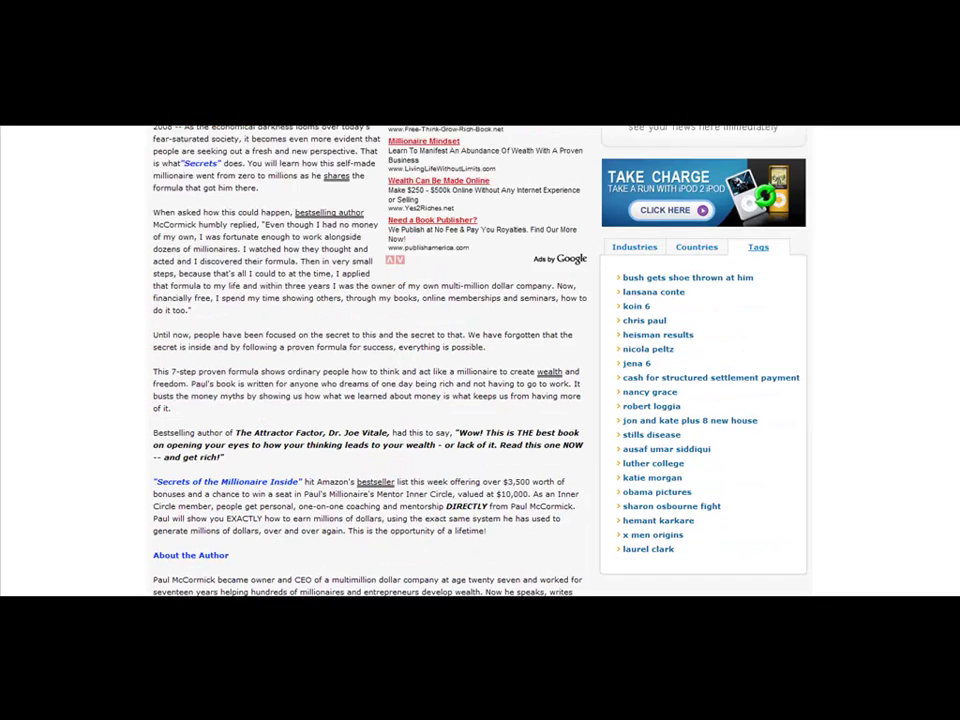
{"action": "scroll", "coordinate": [360, 360], "scroll_direction": "down", "scroll_amount": 1}
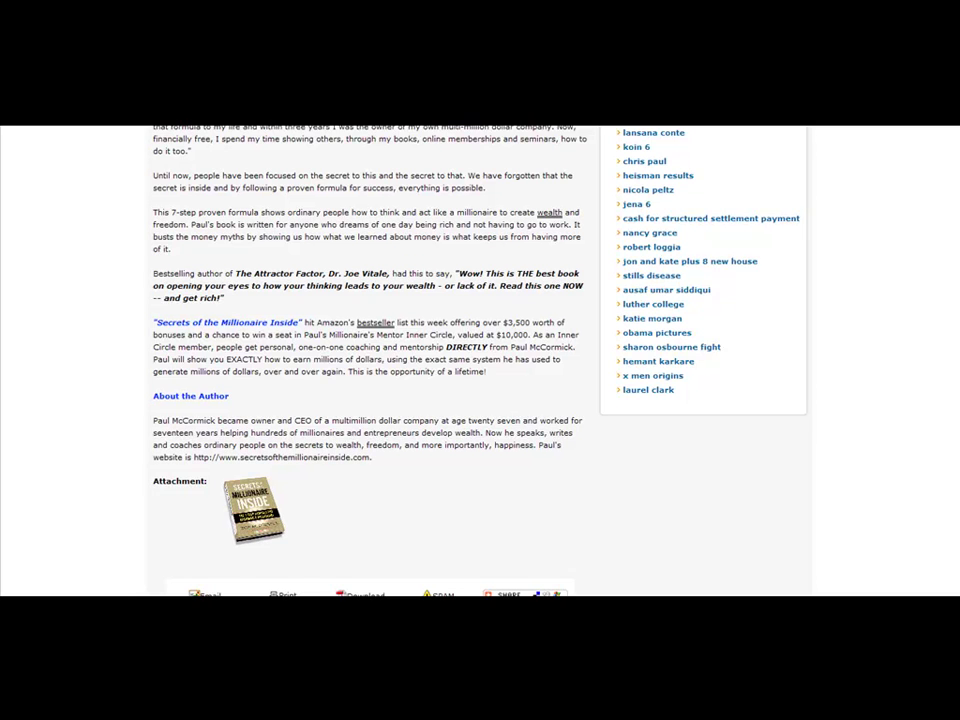
{"action": "scroll", "coordinate": [360, 360], "scroll_direction": "down", "scroll_amount": 1}
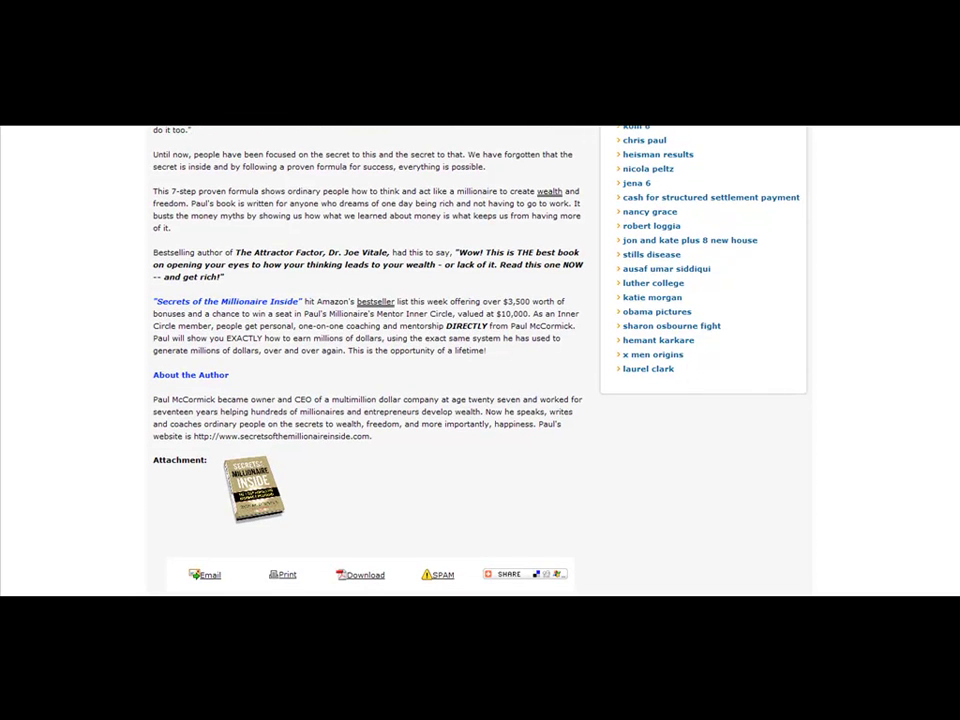
{"action": "scroll", "coordinate": [957, 280], "scroll_direction": "up", "scroll_amount": 1}
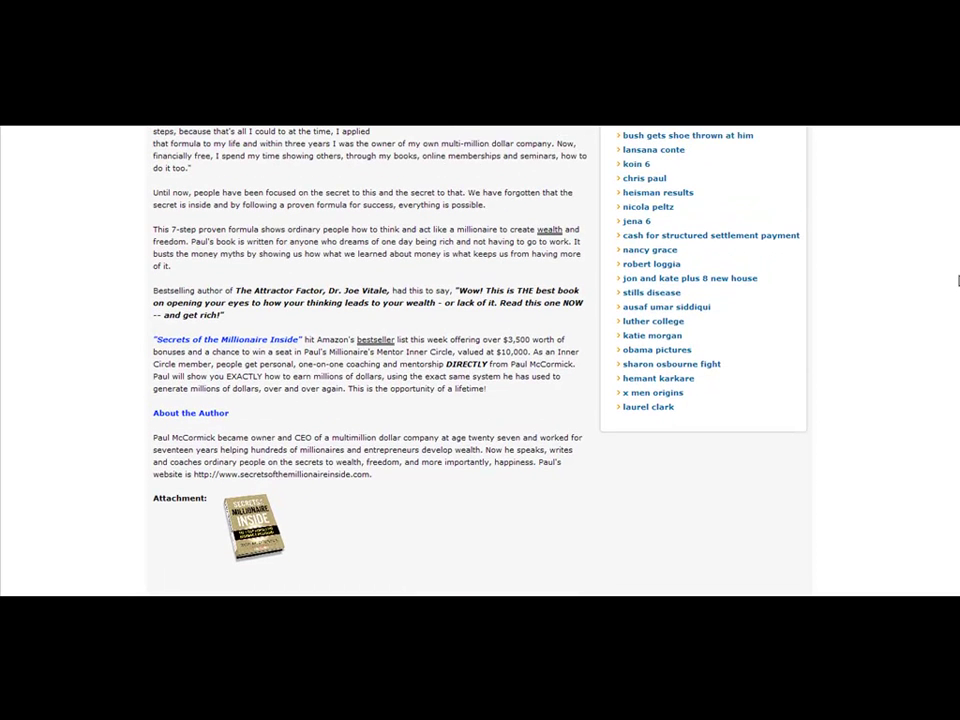
{"action": "scroll", "coordinate": [957, 290], "scroll_direction": "down", "scroll_amount": 2}
{"action": "mouse_move", "coordinate": [245, 440]}
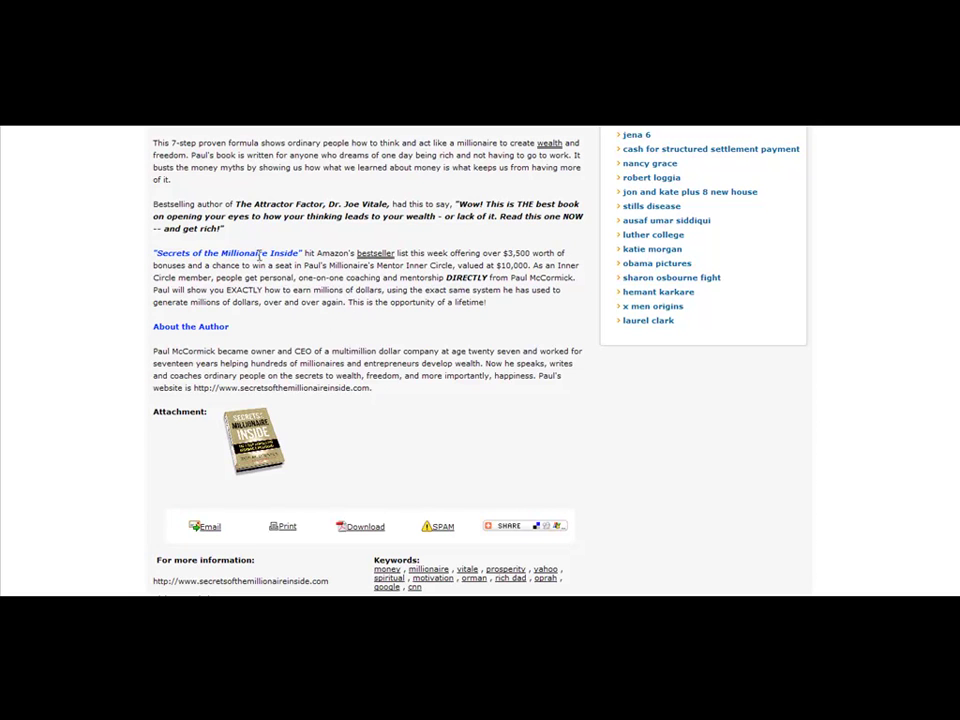
- Highlight the 'Secrets of the Millionaire Inside' Amazon bestseller paragraph, then scroll back to the top
{"action": "left_click_drag", "start_coordinate": [306, 253], "coordinate": [196, 253]}
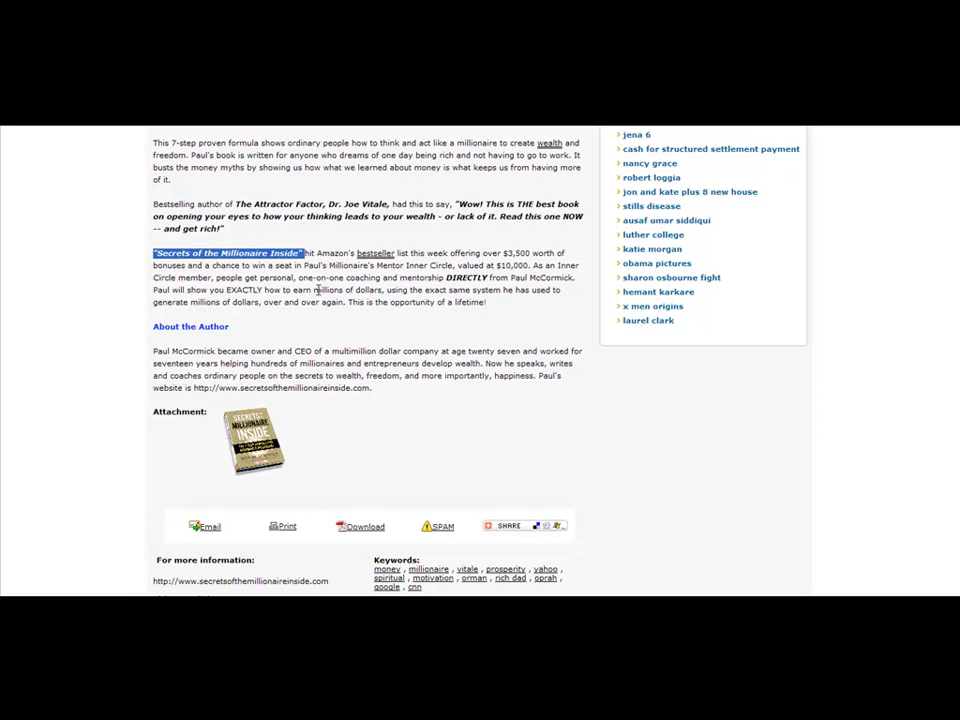
{"action": "left_click_drag", "start_coordinate": [490, 302], "coordinate": [173, 258]}
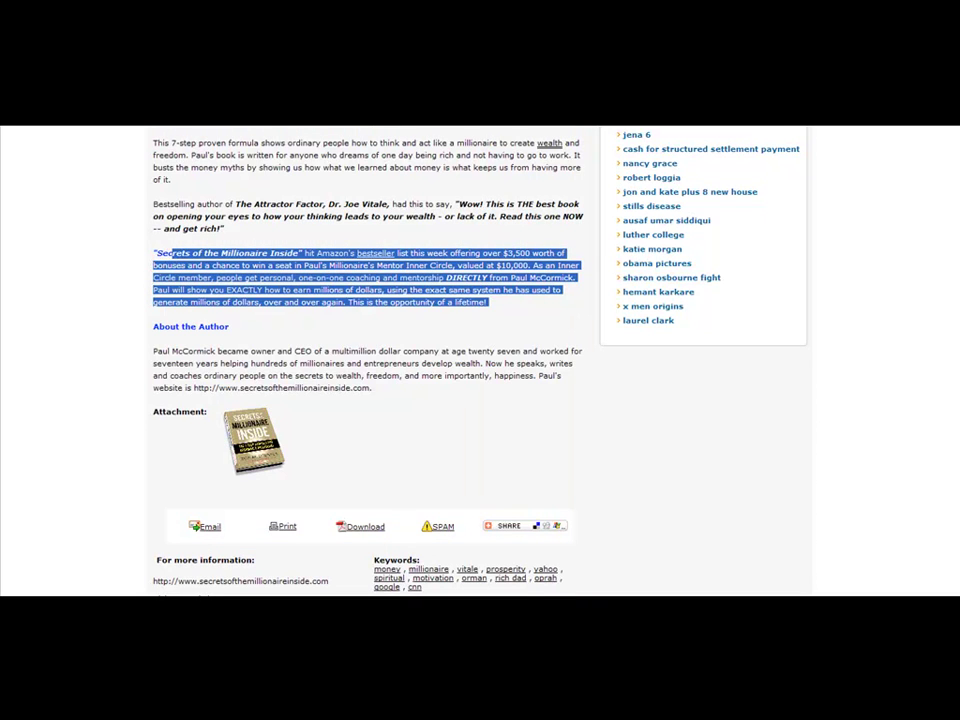
{"action": "scroll", "coordinate": [370, 360], "scroll_direction": "down", "scroll_amount": 3}
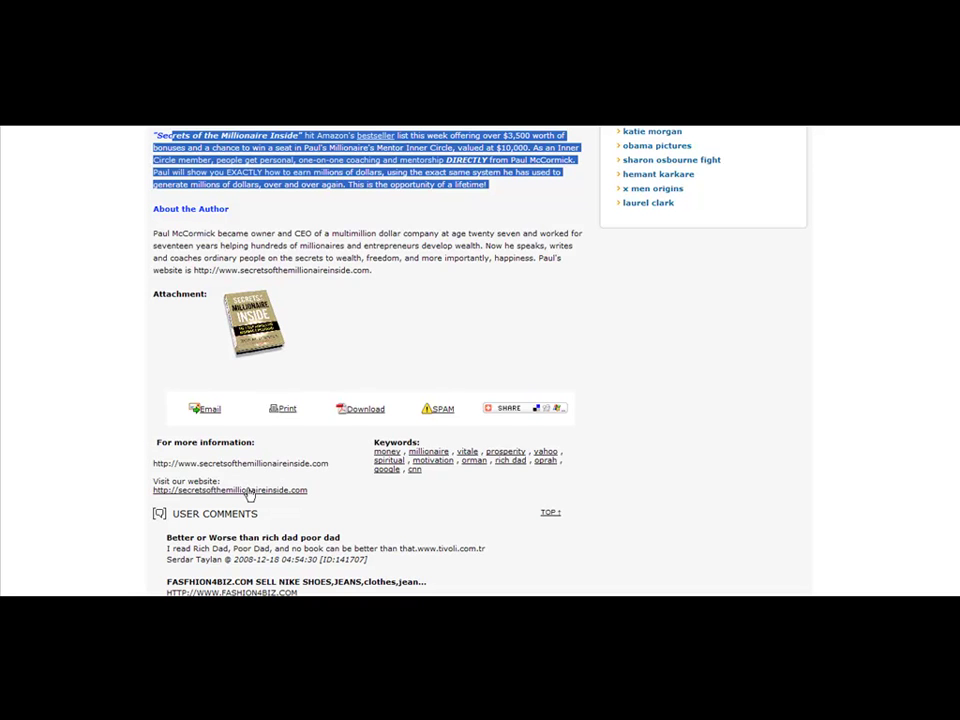
{"action": "scroll", "coordinate": [370, 360], "scroll_direction": "up", "scroll_amount": 6}
{"action": "scroll", "coordinate": [370, 360], "scroll_direction": "up", "scroll_amount": 10}
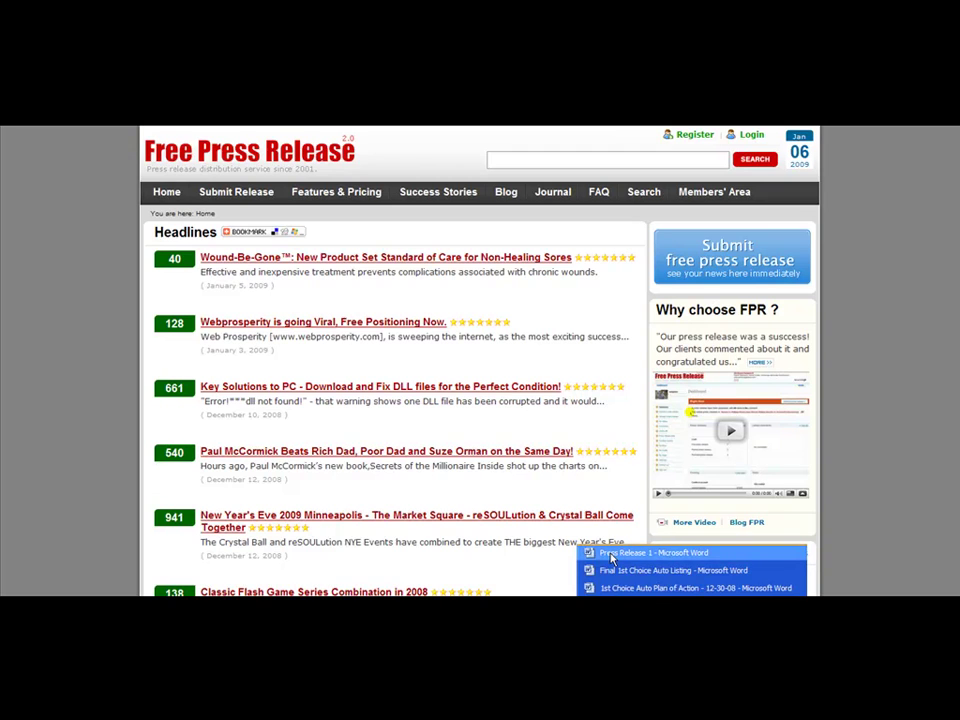
- In Press Release 1, enter the headings Title, Summary and Body on separate lines
{"action": "left_click", "coordinate": [608, 552]}
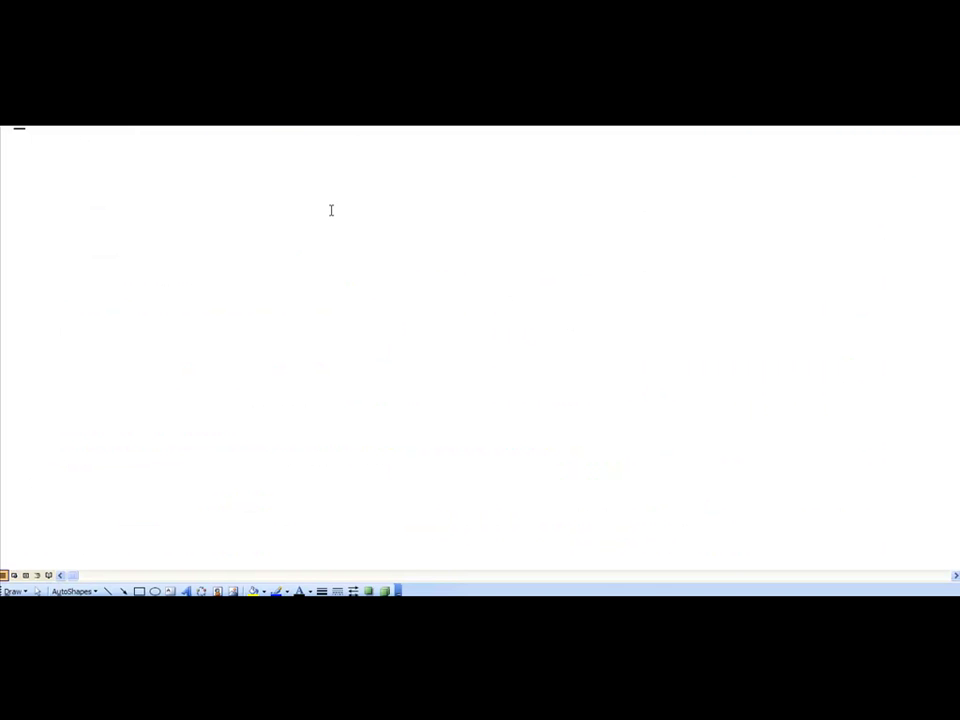
{"action": "key", "text": "Return"}
{"action": "type", "text": "Title"}
{"action": "key", "text": "Return"}
{"action": "type", "text": "H"}
{"action": "key", "text": "BackSpace"}
{"action": "type", "text": "Summary"}
{"action": "key", "text": "Return"}
{"action": "type", "text": "Body"}
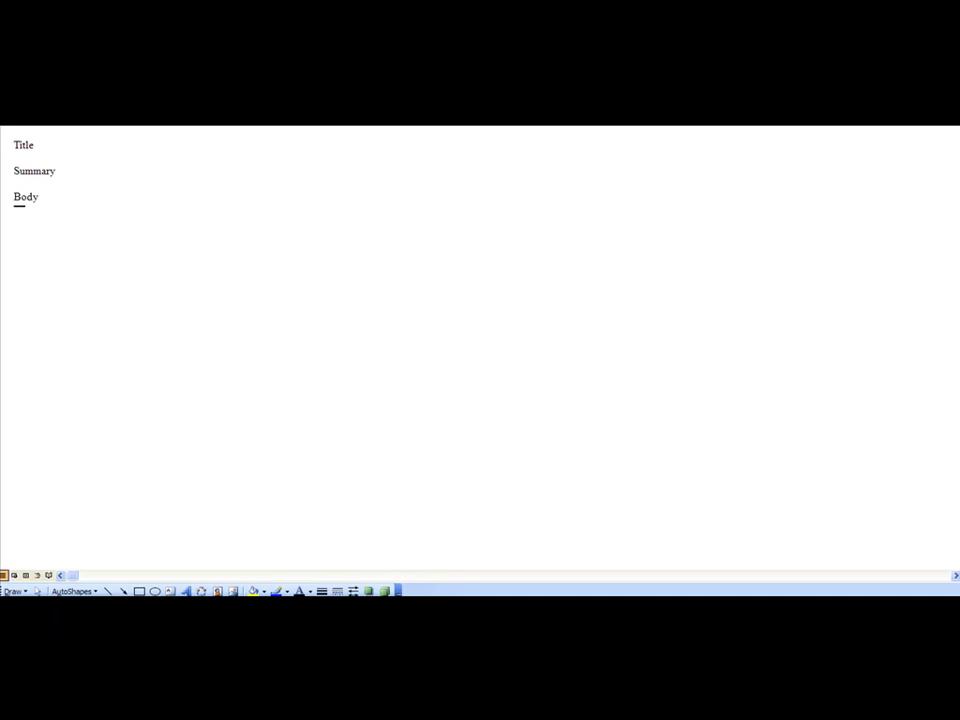
- Copy the paid-surveys article from Notepad's article-1 file and paste it on a new line below Body
{"action": "left_click", "coordinate": [329, 590]}
{"action": "left_click", "coordinate": [332, 572]}
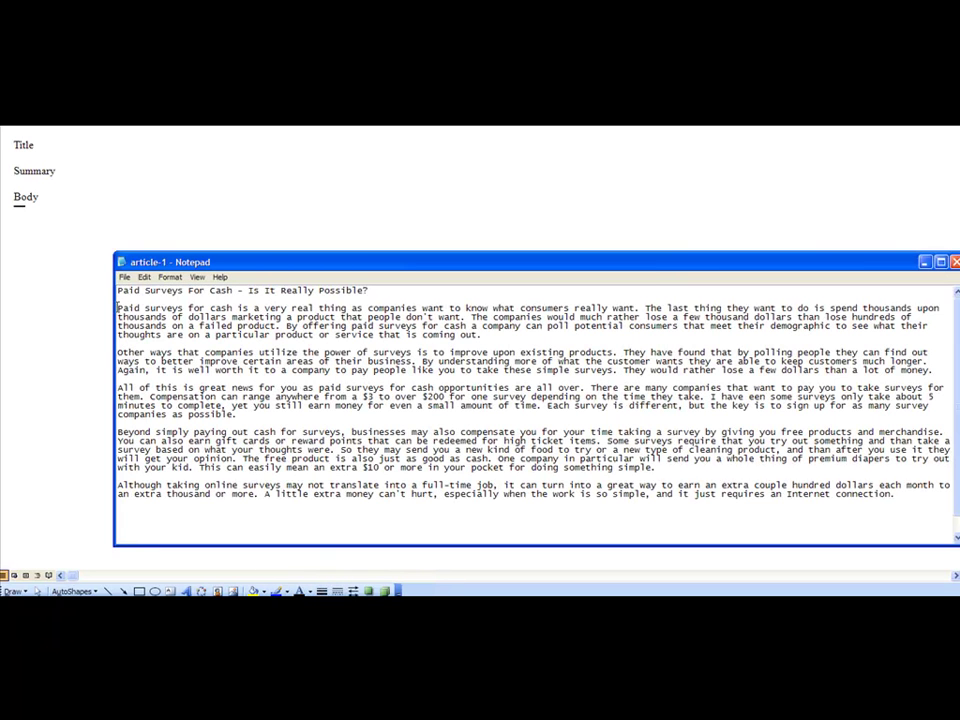
{"action": "left_click_drag", "start_coordinate": [118, 307], "coordinate": [908, 495]}
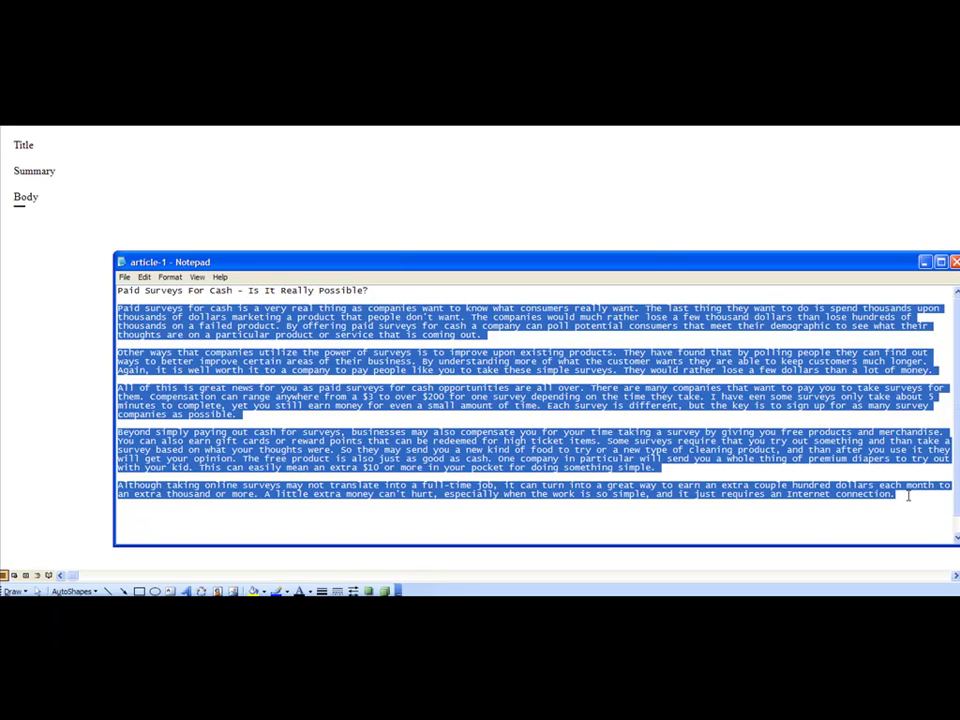
{"action": "key", "text": "ctrl+c"}
{"action": "left_click", "coordinate": [201, 212]}
{"action": "key", "text": "Return"}
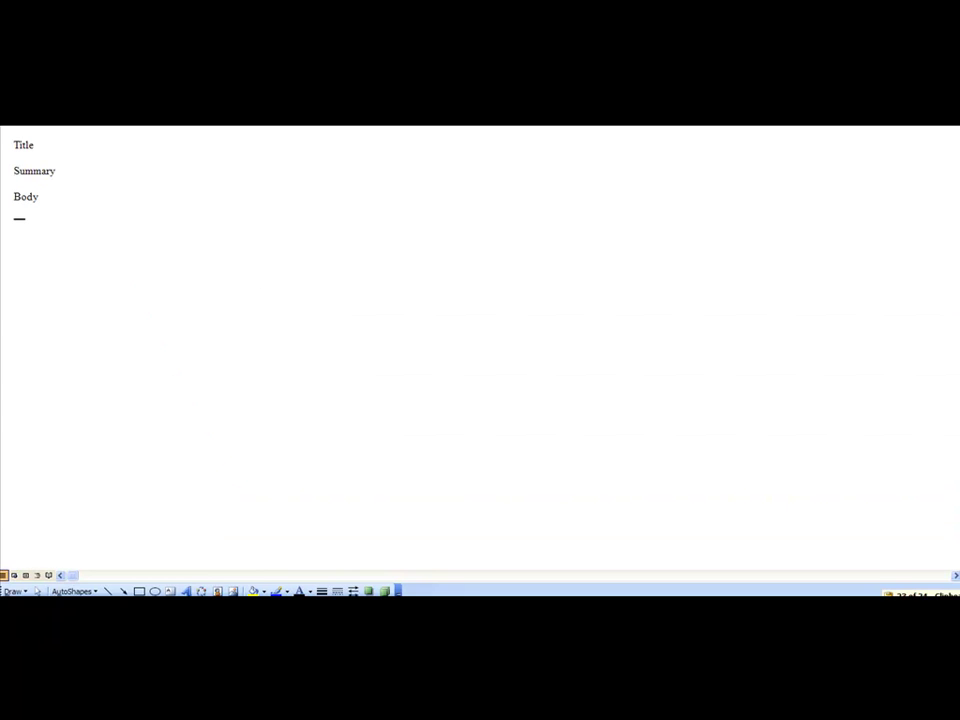
{"action": "key", "text": "ctrl+v"}
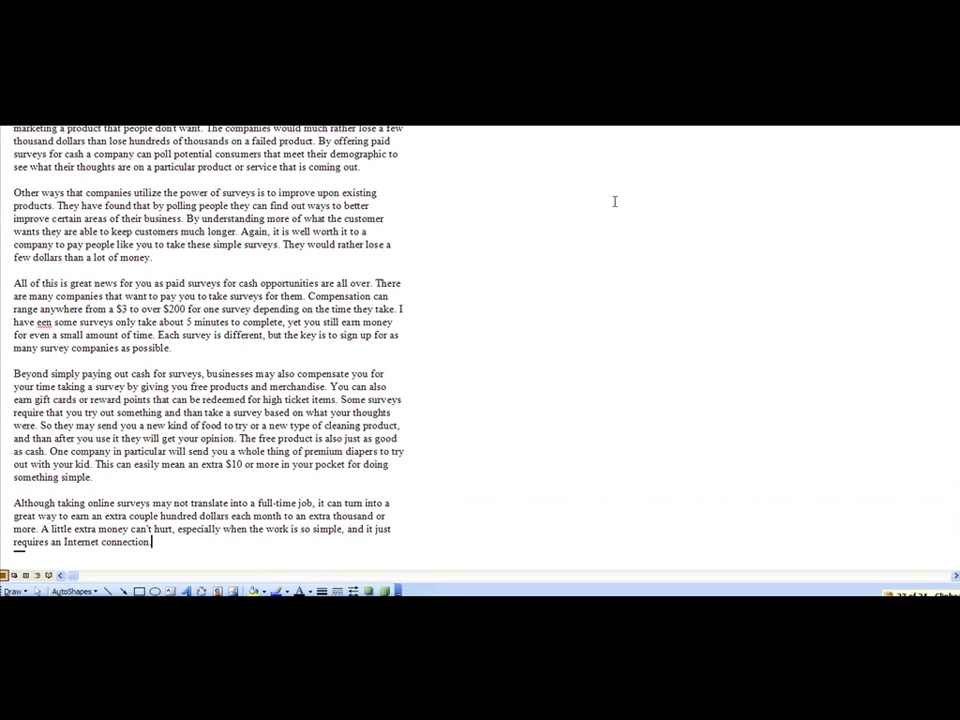
{"action": "scroll", "coordinate": [206, 350], "scroll_direction": "up", "scroll_amount": 3}
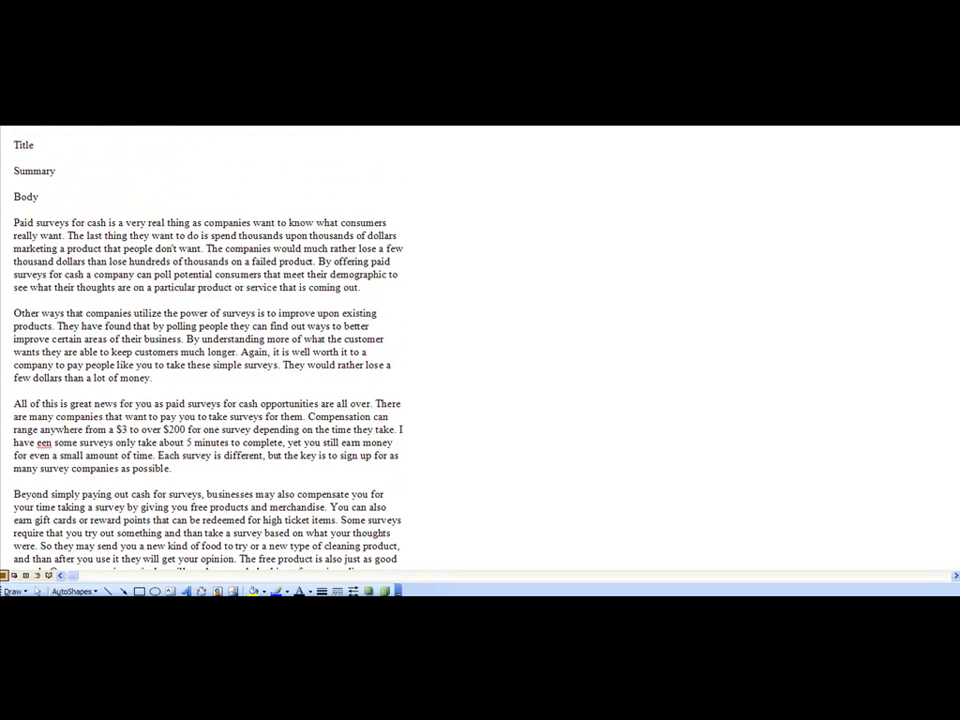
{"action": "left_click", "coordinate": [51, 193]}
{"action": "left_click", "coordinate": [48, 146]}
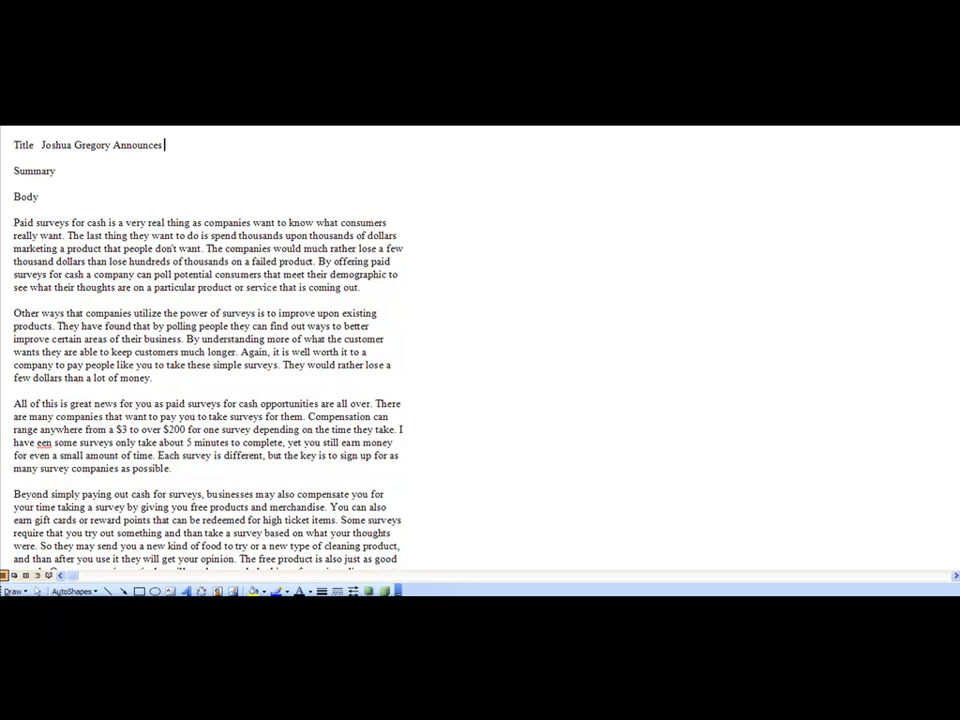
{"action": "type", "text": " Review of"}
{"action": "left_click_drag", "start_coordinate": [41, 145], "coordinate": [226, 143]}
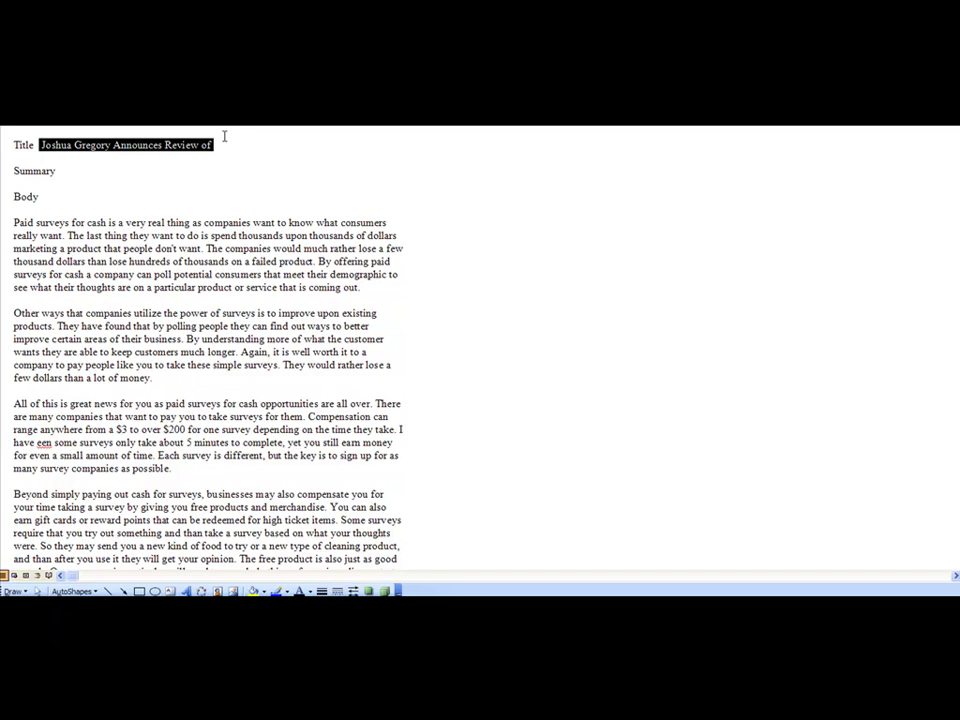
{"action": "type", "text": "Review"}
{"action": "key", "text": "BackSpace"}
{"action": "key", "text": "BackSpace"}
{"action": "key", "text": "BackSpace"}
{"action": "key", "text": "BackSpace"}
{"action": "key", "text": "BackSpace"}
{"action": "key", "text": "BackSpace"}
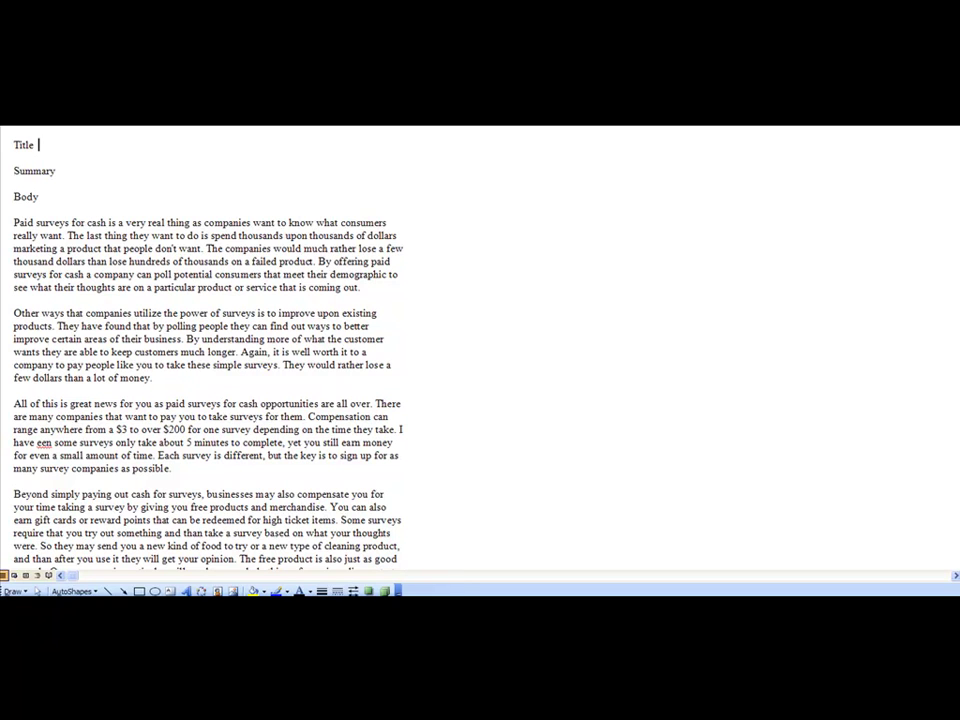
- Type the title 'Review of Fat Loss 4 Itiots Brings Up Interesting Findings', then select everything after 'Review of'
{"action": "type", "text": "Review of Fat Loss 4 Iti"}
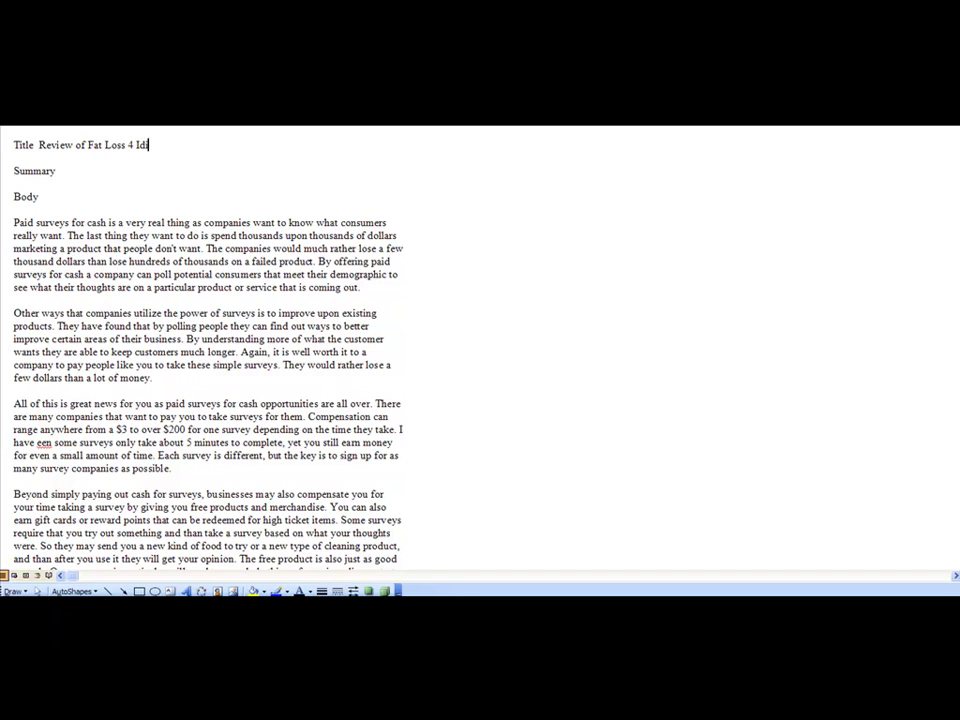
{"action": "type", "text": "ots Brings Up Interesting Findings"}
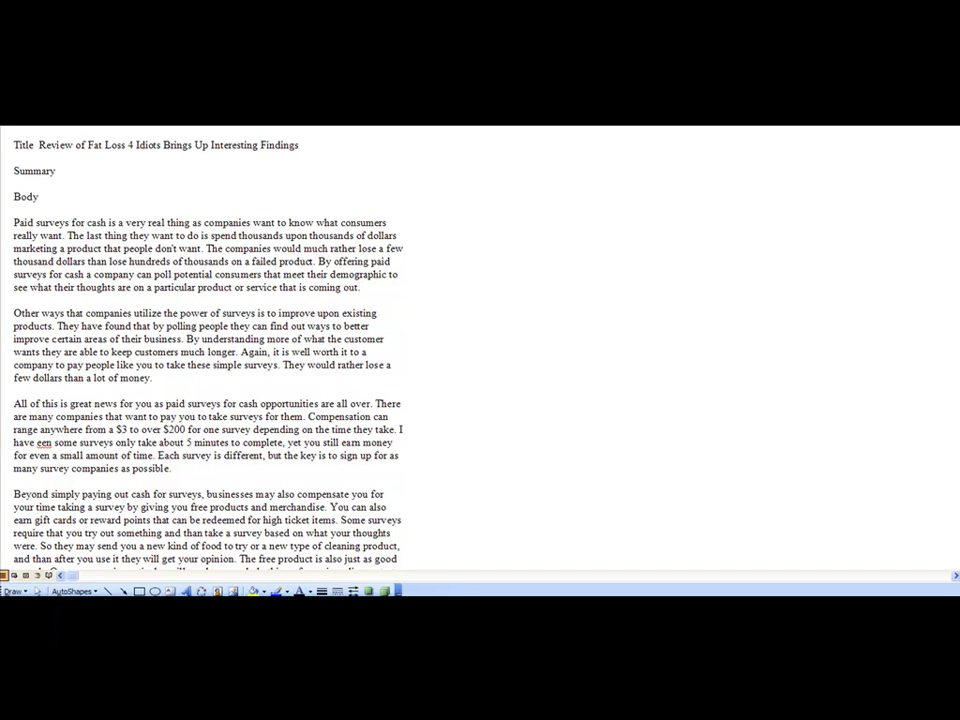
{"action": "left_click_drag", "start_coordinate": [104, 145], "coordinate": [358, 154]}
- Rewrite the title as 'Review of Paid Surveys for Cash System Brings Up Interesting Findings'
{"action": "key", "text": "BackSpace"}
{"action": "key", "text": "BackSpace"}
{"action": "key", "text": "BackSpace"}
{"action": "key", "text": "BackSpace"}
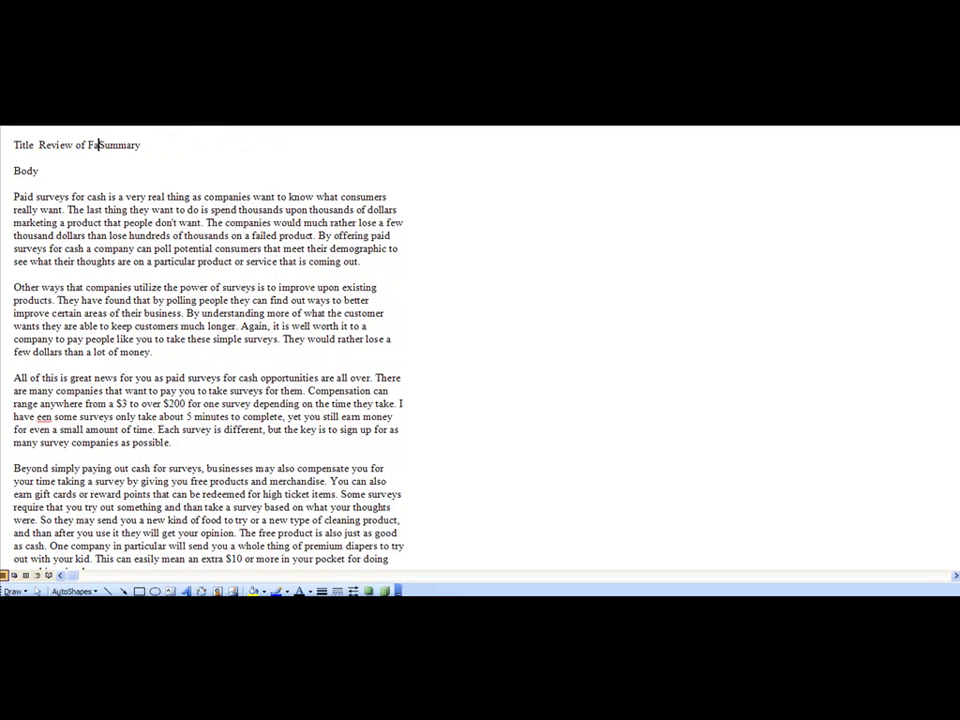
{"action": "key", "text": "Return"}
{"action": "key", "text": "Left"}
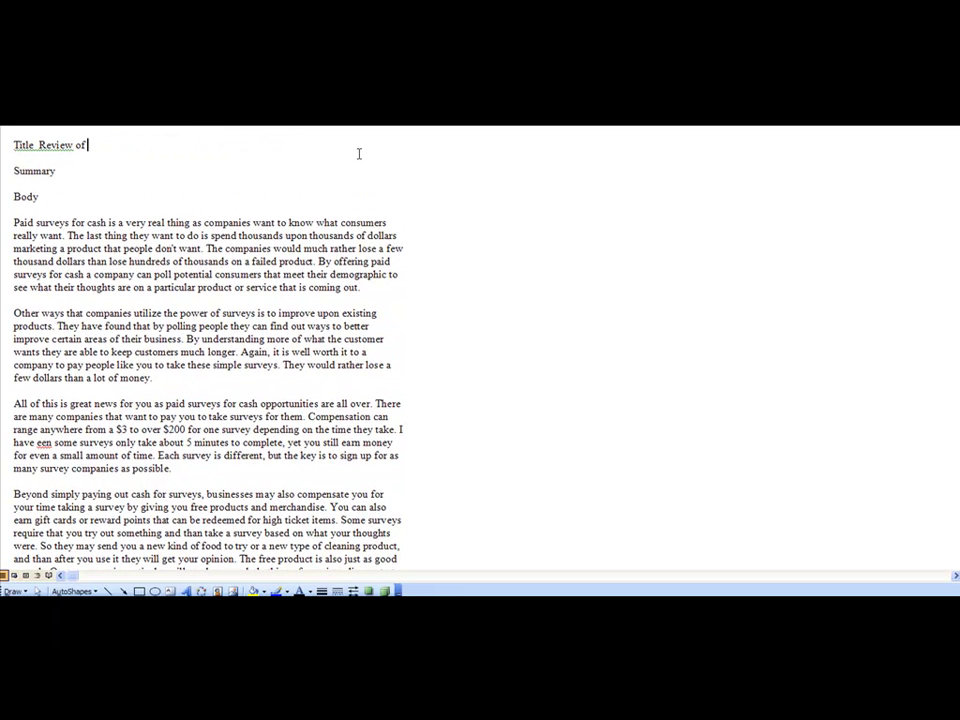
{"action": "type", "text": "Six Pac Abs"}
{"action": "key", "text": "BackSpace"}
{"action": "key", "text": "BackSpace"}
{"action": "key", "text": "BackSpace"}
{"action": "key", "text": "BackSpace"}
{"action": "key", "text": "BackSpace"}
{"action": "key", "text": "BackSpace"}
{"action": "key", "text": "BackSpace"}
{"action": "key", "text": "BackSpace"}
{"action": "key", "text": "BackSpace"}
{"action": "key", "text": "BackSpace"}
{"action": "key", "text": "BackSpace"}
{"action": "key", "text": "BackSpace"}
{"action": "type", "text": "Paid Surveys for Cas"}
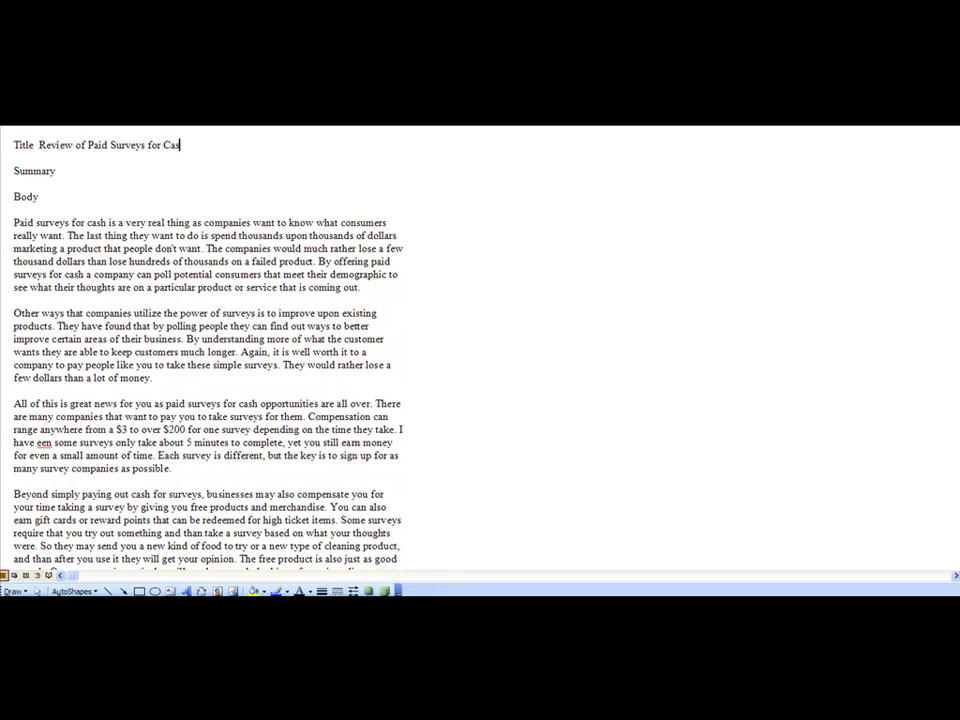
{"action": "type", "text": "h System Brings Up Intersting Find"}
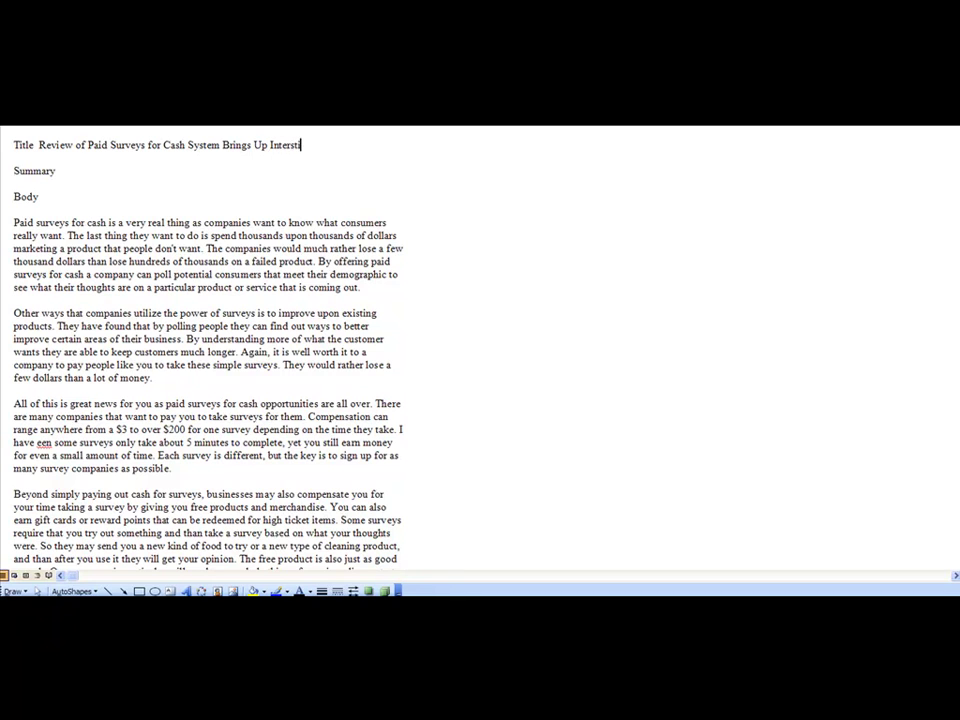
{"action": "key", "text": "BackSpace"}
{"action": "key", "text": "BackSpace"}
{"action": "key", "text": "BackSpace"}
{"action": "key", "text": "BackSpace"}
{"action": "key", "text": "BackSpace"}
{"action": "key", "text": "BackSpace"}
{"action": "key", "text": "BackSpace"}
{"action": "key", "text": "BackSpace"}
{"action": "key", "text": "BackSpace"}
{"action": "key", "text": "BackSpace"}
{"action": "type", "text": "esting Findings"}
{"action": "left_click", "coordinate": [101, 173]}
- Write the summary: 'An Internet product reviewer has recently announced their interesting findings with a paid survey for cash system.'
{"action": "type", "text": "recent"}
{"action": "key", "text": "BackSpace"}
{"action": "key", "text": "BackSpace"}
{"action": "key", "text": "BackSpace"}
{"action": "key", "text": "BackSpace"}
{"action": "key", "text": "BackSpace"}
{"action": "key", "text": "BackSpace"}
{"action": "type", "text": "Re"}
{"action": "key", "text": "BackSpace"}
{"action": "key", "text": "BackSpace"}
{"action": "type", "text": "An Intern"}
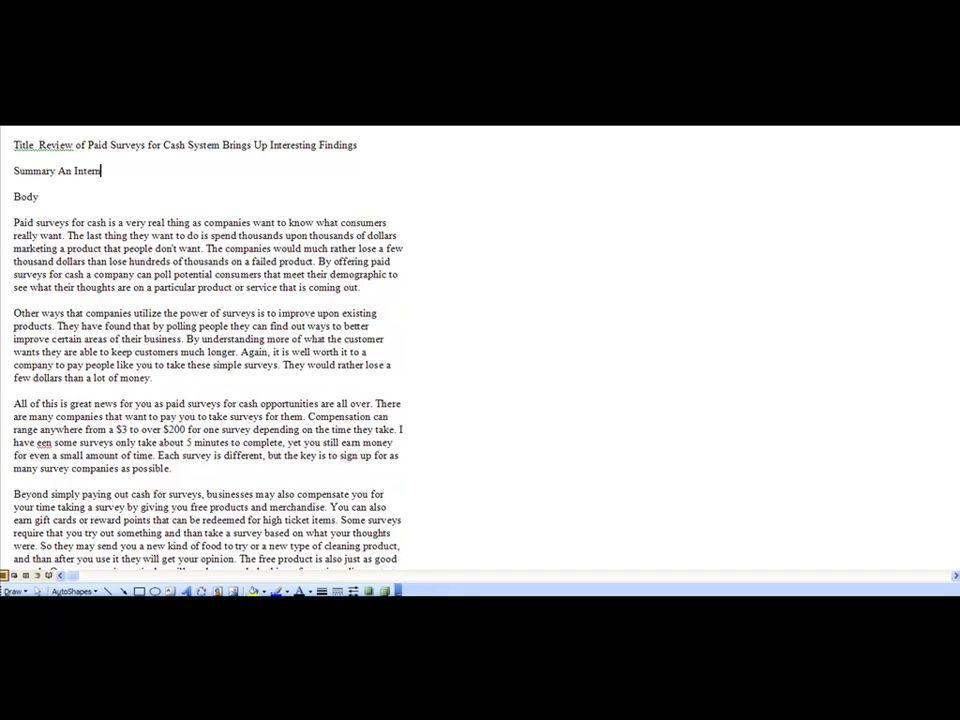
{"action": "type", "text": "et product reviewer"}
{"action": "type", "text": "ha"}
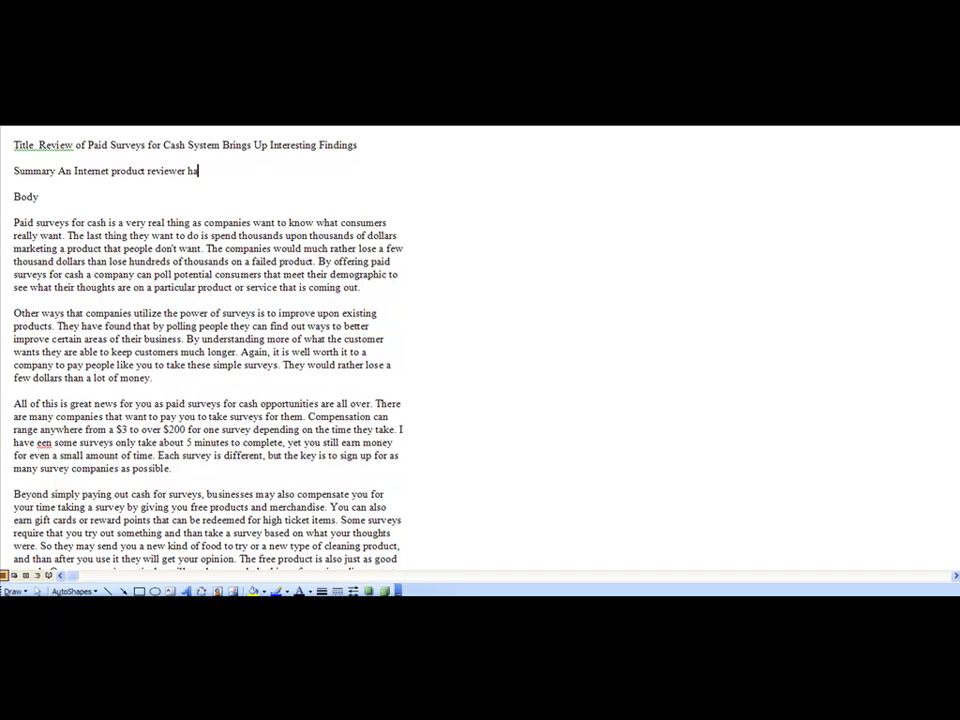
{"action": "type", "text": "s recently announced their "}
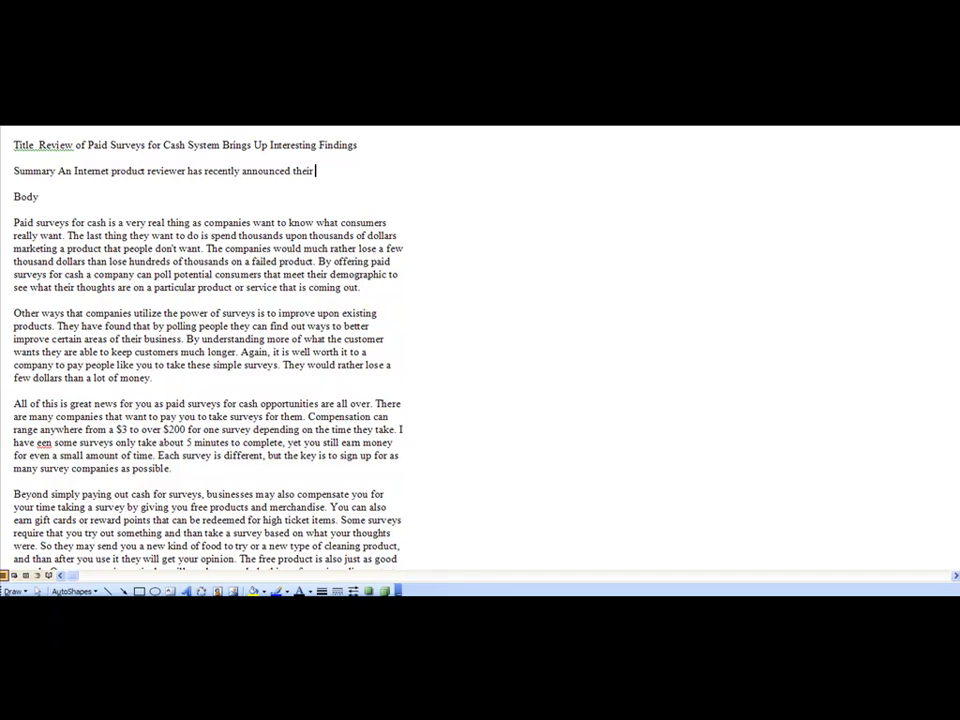
{"action": "type", "text": "interesting findings with the"}
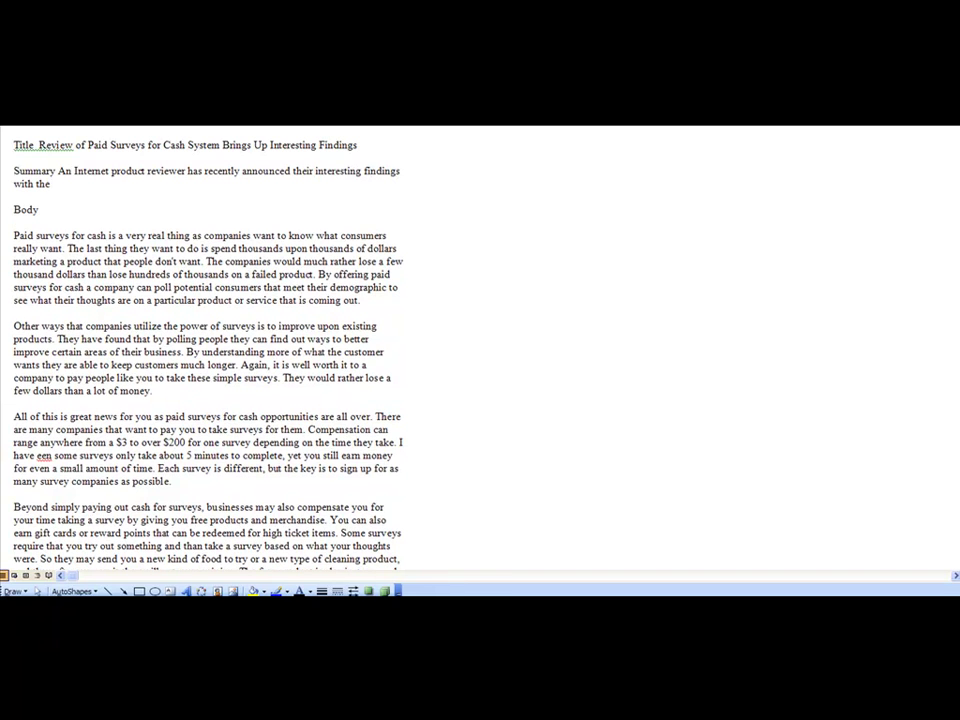
{"action": "key", "text": "BackSpace"}
{"action": "key", "text": "BackSpace"}
{"action": "key", "text": "BackSpace"}
{"action": "type", "text": "a paid survey for cash s"}
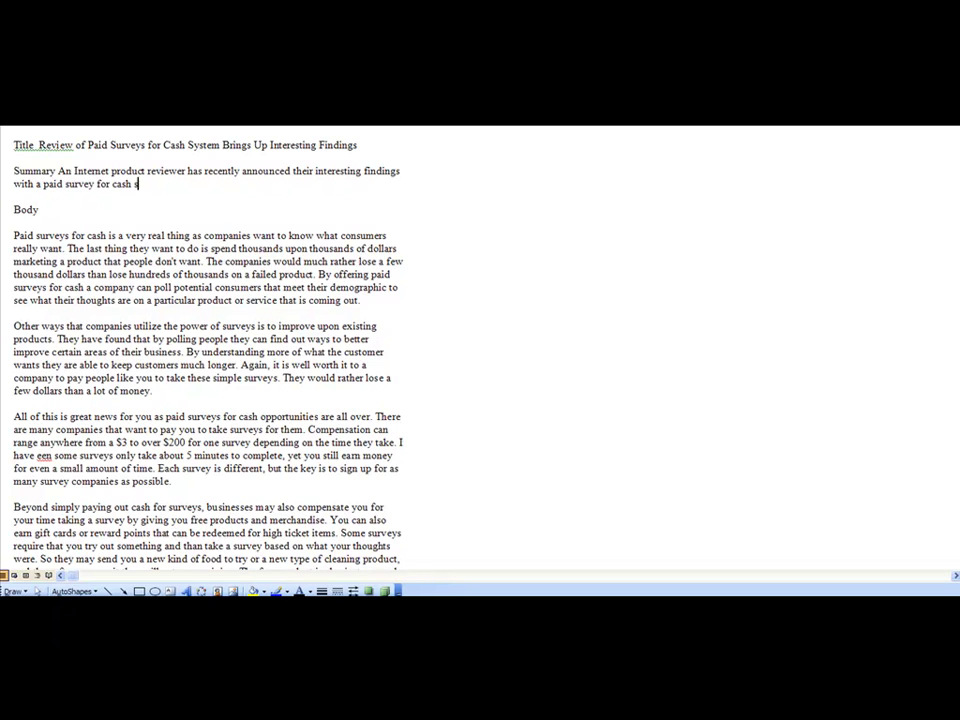
{"action": "type", "text": "ystem."}
{"action": "left_click_drag", "start_coordinate": [148, 235], "coordinate": [393, 287]}
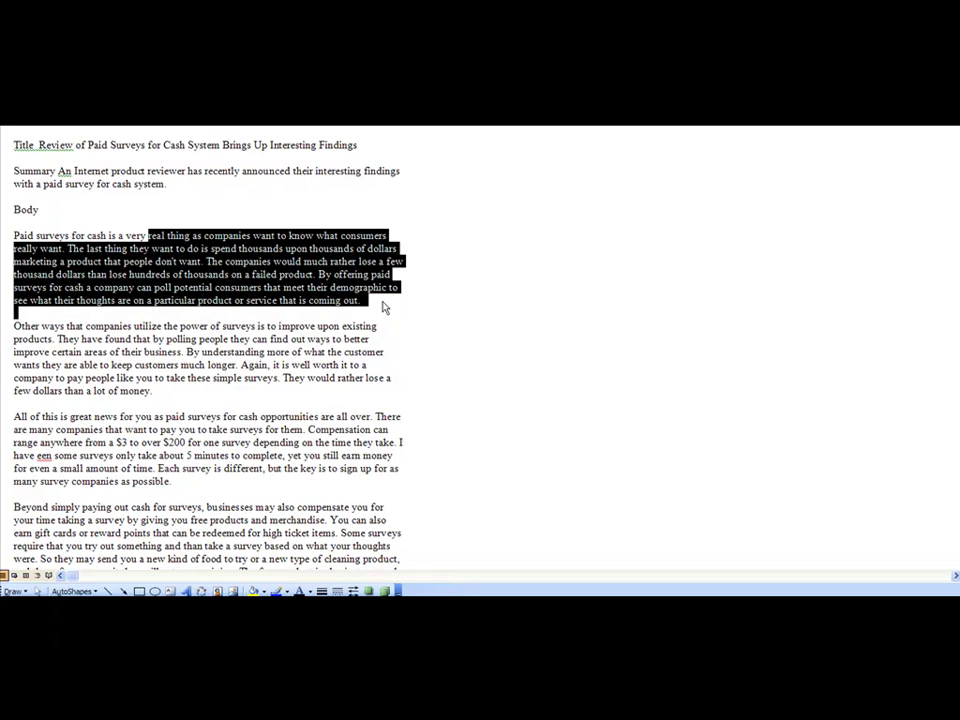
{"action": "left_click", "coordinate": [382, 296]}
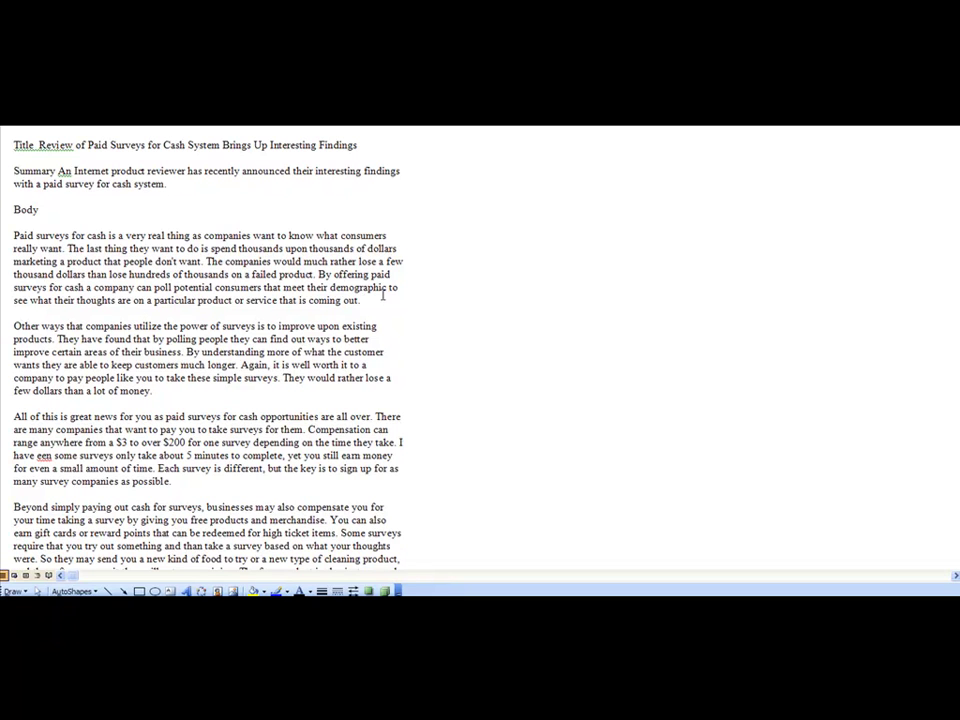